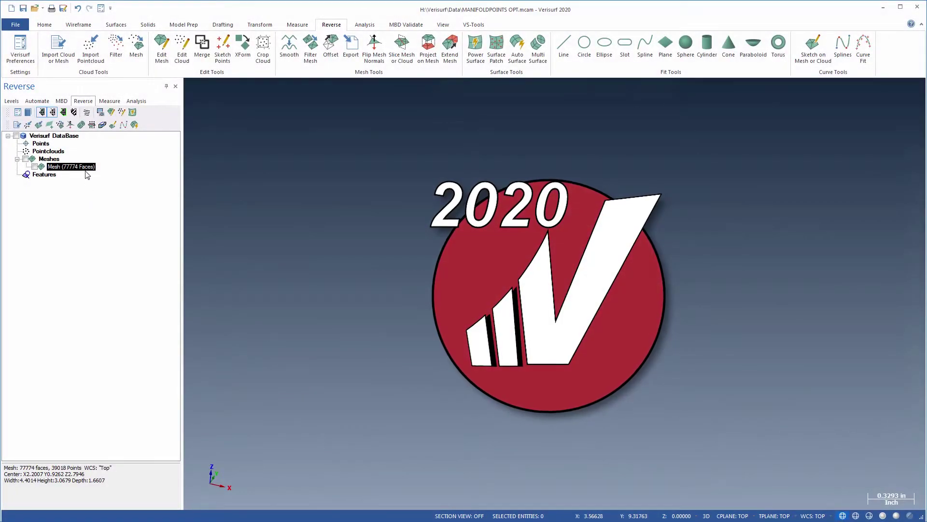
Show the Mesh Utilities options (Power, Stitch, Quad, Optimize Mesh) for the manifold points mesh.
{"action": "right_click", "coordinate": [85, 172]}
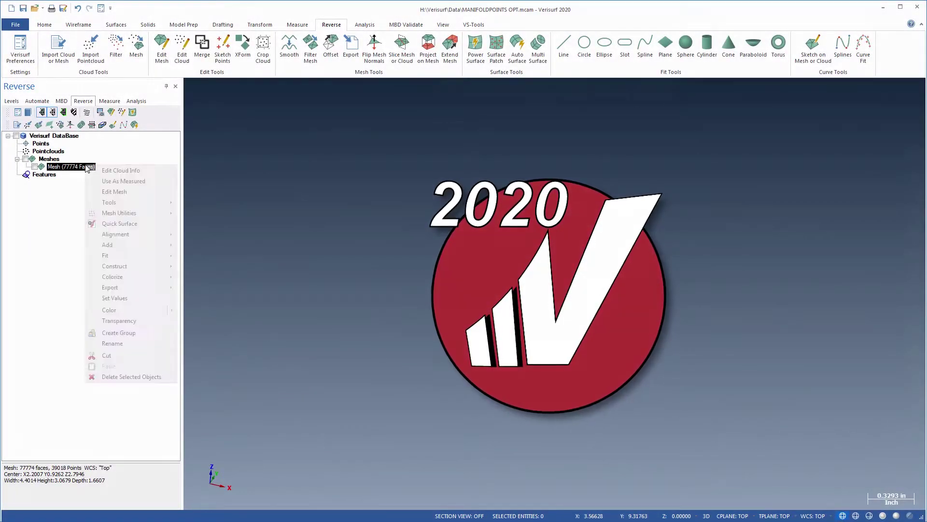
{"action": "mouse_move", "coordinate": [124, 214]}
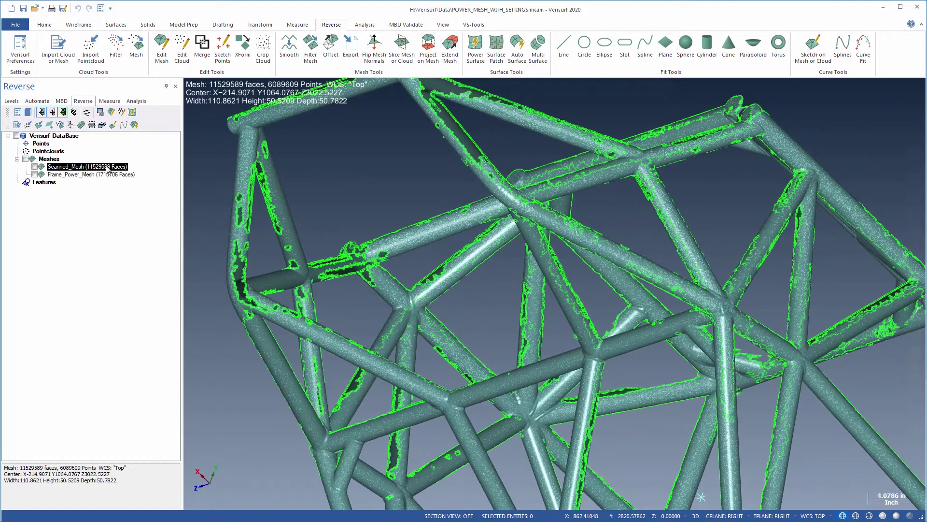
Run Power Mesh on Scanned_Mesh with Density 10 and Close Boundary enabled.
{"action": "right_click", "coordinate": [107, 169]}
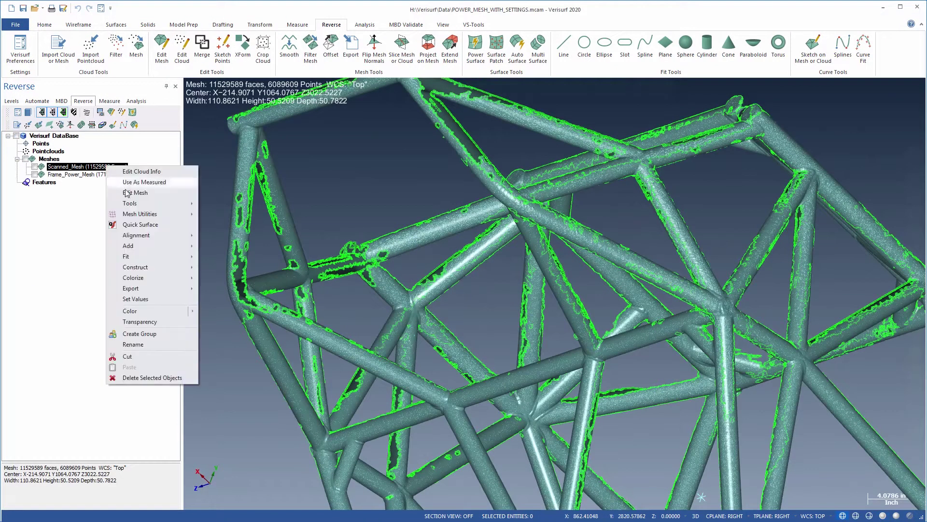
{"action": "mouse_move", "coordinate": [165, 217]}
{"action": "left_click", "coordinate": [225, 216]}
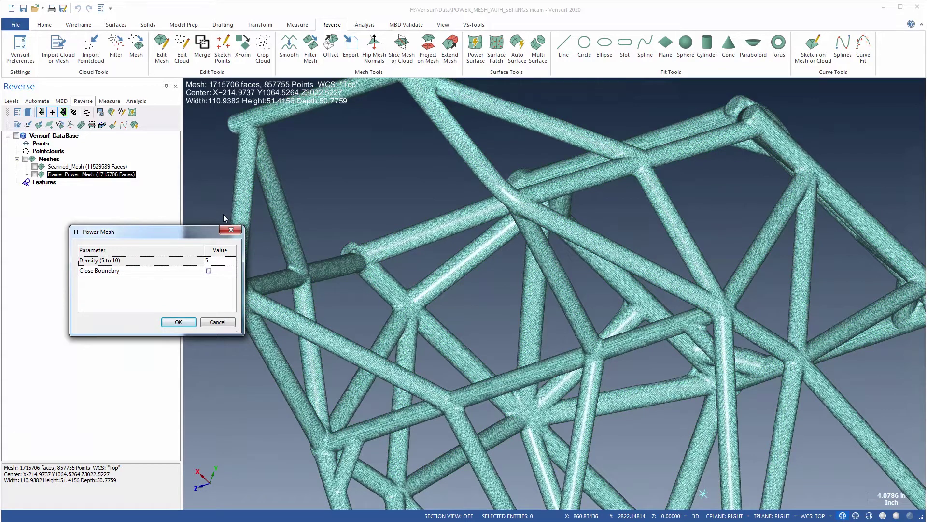
{"action": "left_click", "coordinate": [214, 261]}
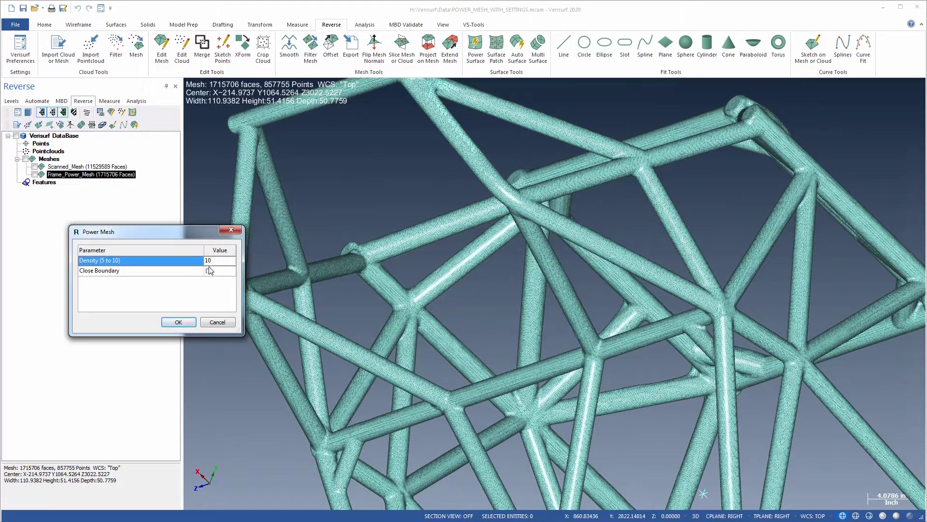
{"action": "left_click", "coordinate": [209, 272]}
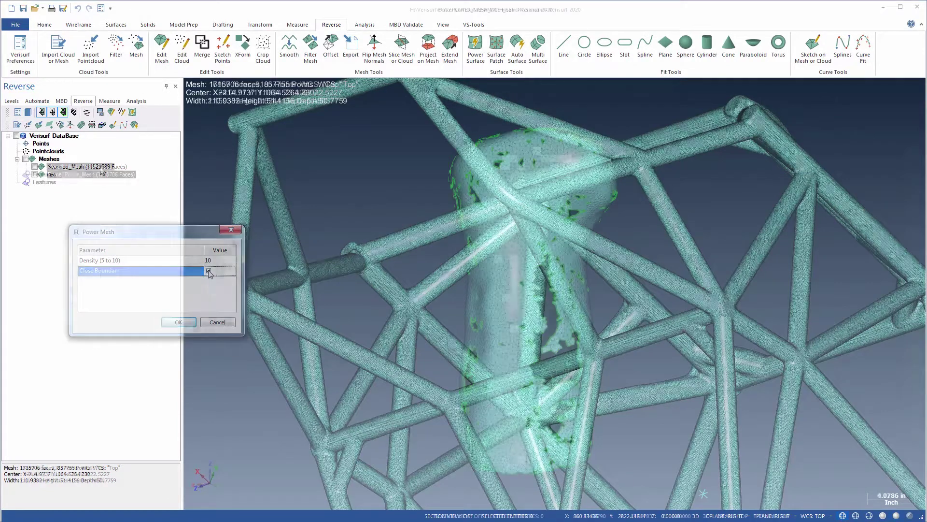
Build a Density 10, boundary-closed Power Mesh of Cloud1_Mesh and deselect it to view it shaded.
{"action": "right_click", "coordinate": [101, 167]}
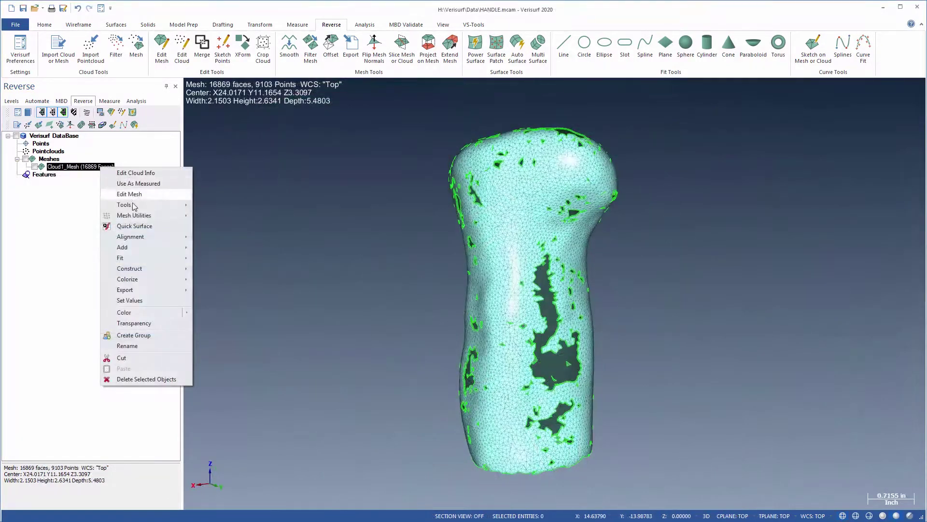
{"action": "mouse_move", "coordinate": [140, 217]}
{"action": "left_click", "coordinate": [216, 218]}
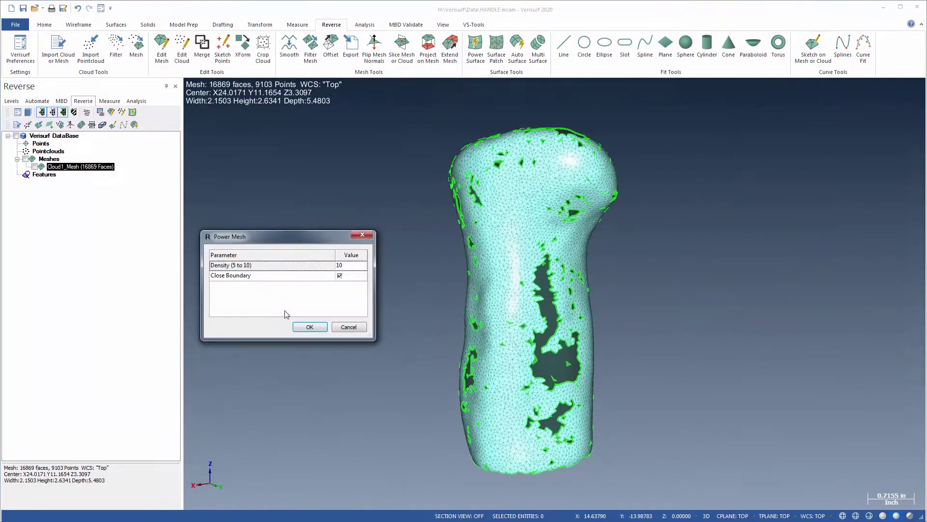
{"action": "left_click", "coordinate": [307, 327]}
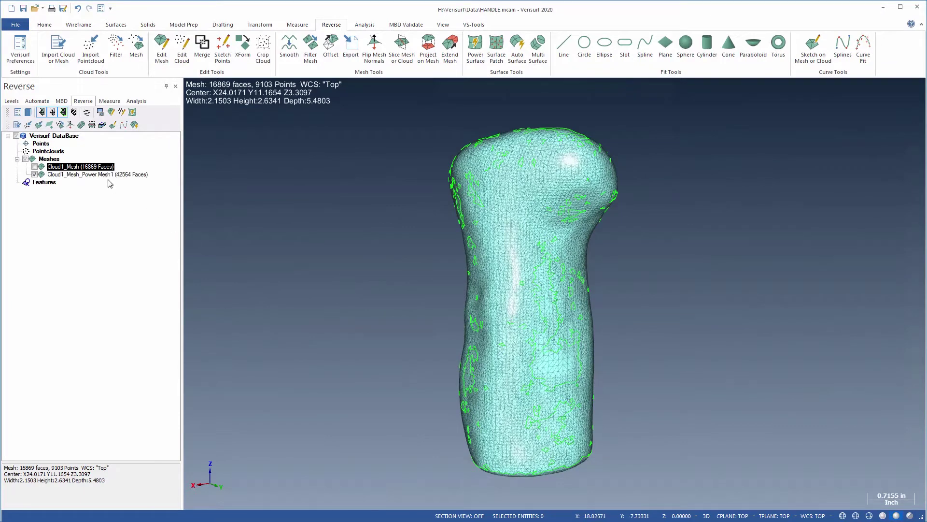
{"action": "key", "text": "Escape"}
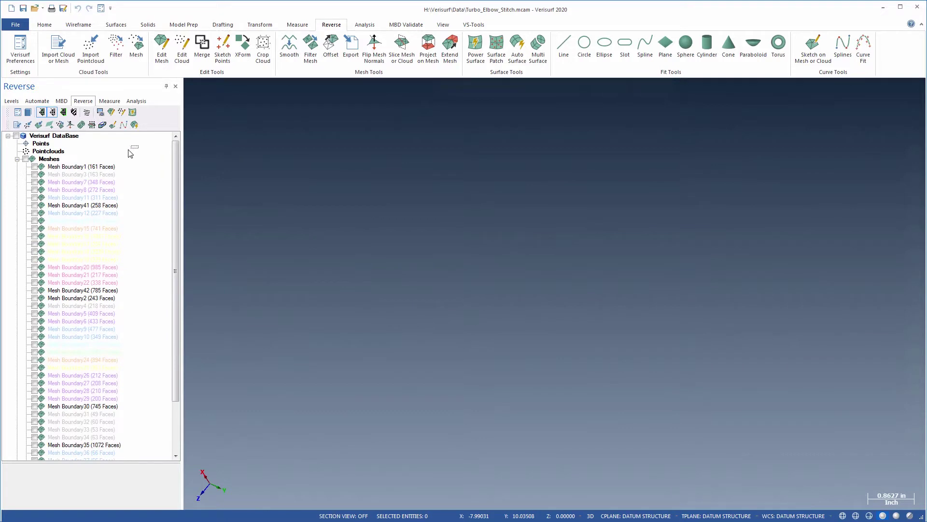
Stitch all of the elbow's Mesh Boundary items together at 0.0100 tolerance.
{"action": "left_click_drag", "start_coordinate": [130, 153], "coordinate": [91, 464]}
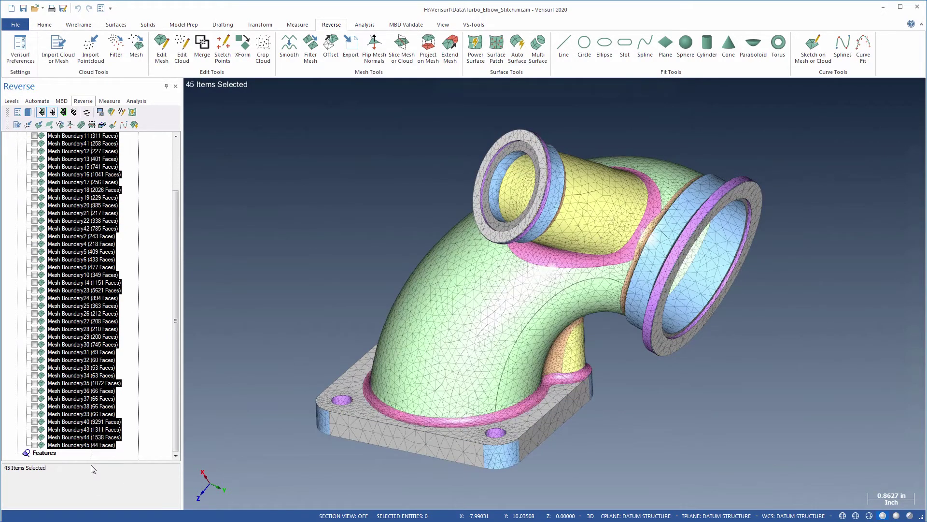
{"action": "right_click", "coordinate": [85, 257]}
{"action": "mouse_move", "coordinate": [127, 306]}
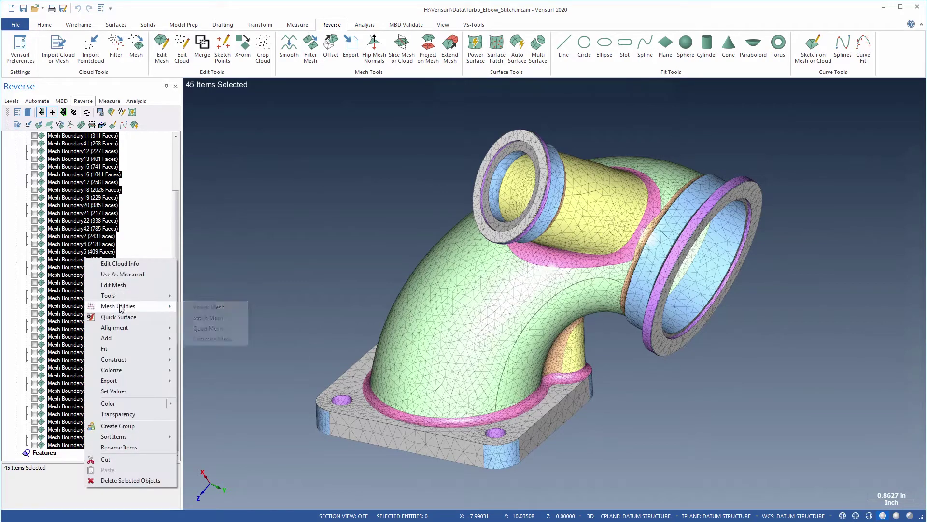
{"action": "left_click", "coordinate": [206, 317]}
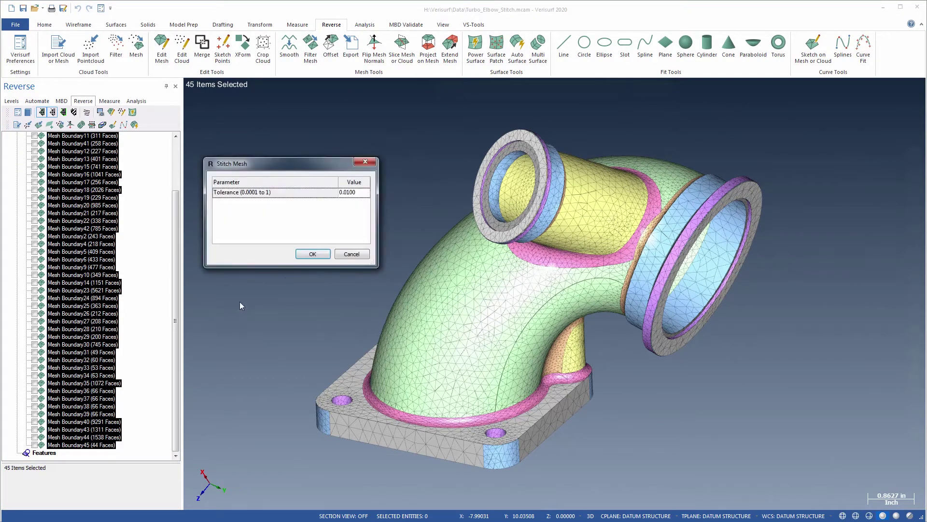
{"action": "left_click", "coordinate": [312, 257]}
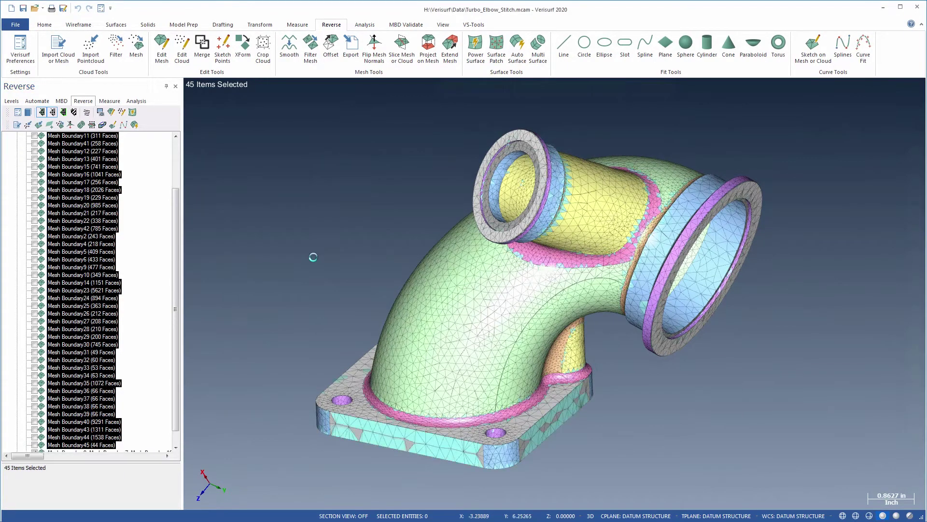
Select the new stitched mesh to inspect it, then select the frog mesh.
{"action": "scroll", "coordinate": [178, 440], "scroll_direction": "down", "scroll_amount": 1}
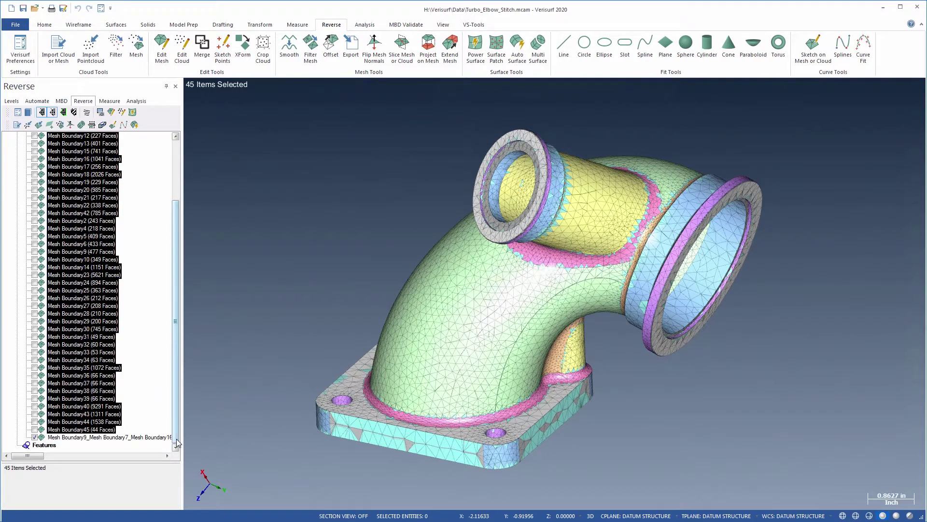
{"action": "left_click", "coordinate": [150, 438]}
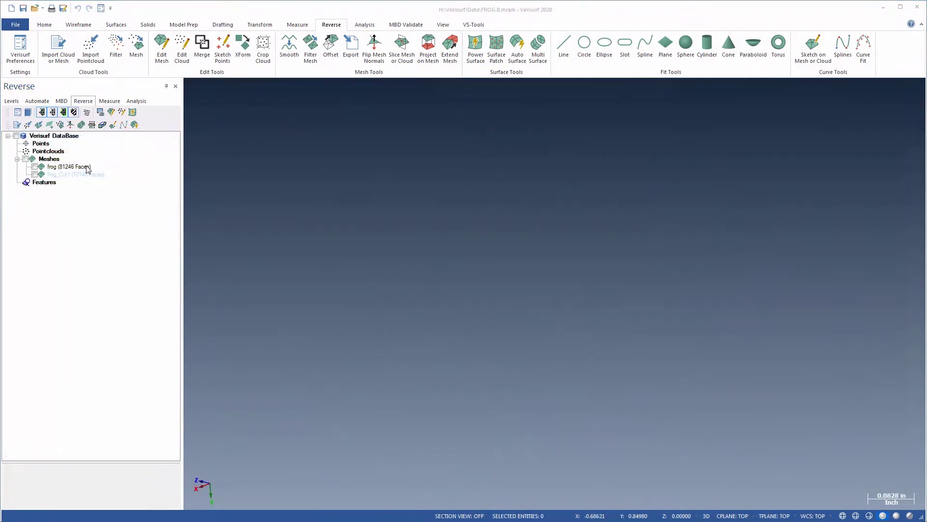
{"action": "left_click", "coordinate": [89, 167]}
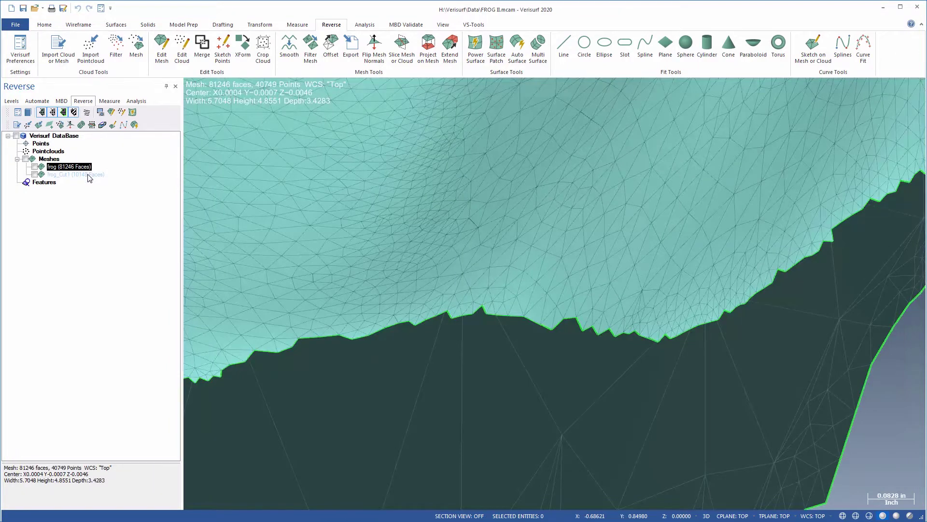
Stitch the frog mesh with frog_Cut1 at 0.0100 tolerance and show only the stitched result.
{"action": "left_click", "coordinate": [88, 174], "text": "ctrl"}
{"action": "mouse_move", "coordinate": [305, 284]}
{"action": "middle_mouse_down"}
{"action": "mouse_move", "coordinate": [325, 280]}
{"action": "mouse_move", "coordinate": [316, 285]}
{"action": "middle_mouse_up"}
{"action": "right_click", "coordinate": [87, 176]}
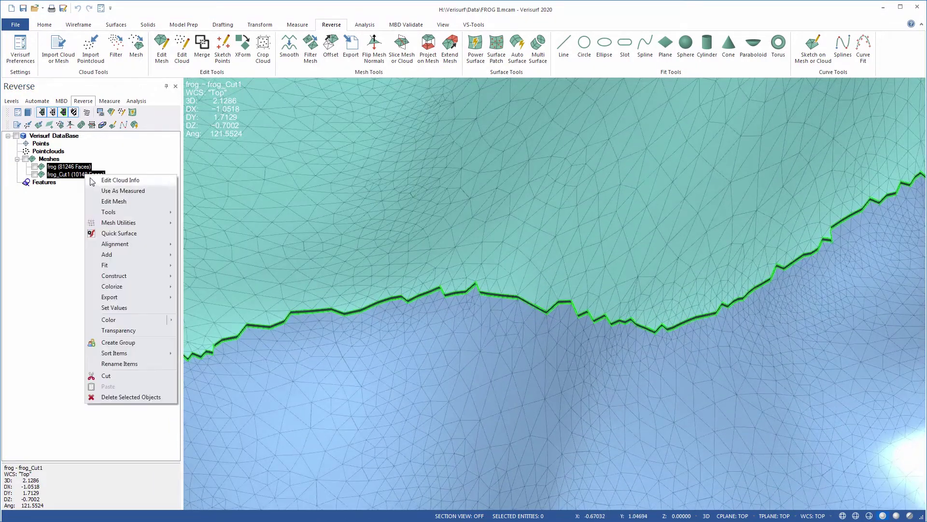
{"action": "mouse_move", "coordinate": [151, 225]}
{"action": "left_click", "coordinate": [207, 235]}
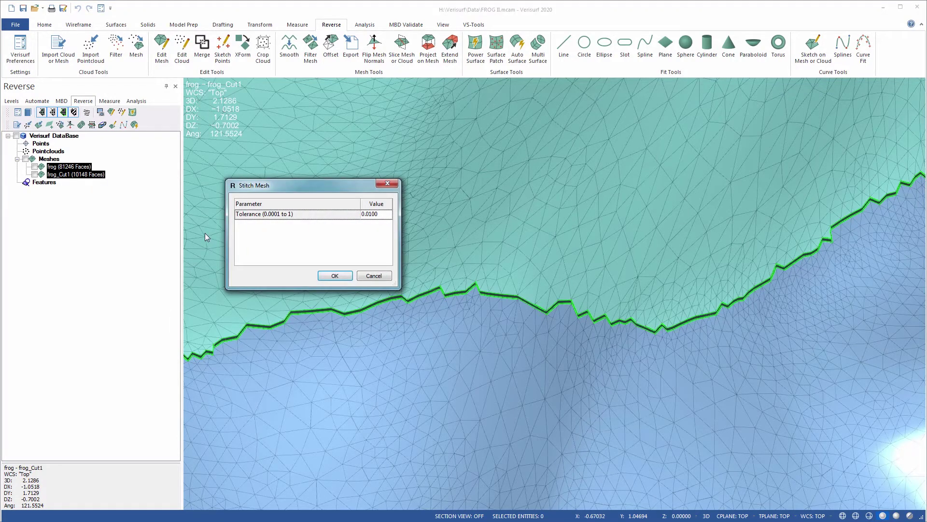
{"action": "left_click", "coordinate": [344, 277]}
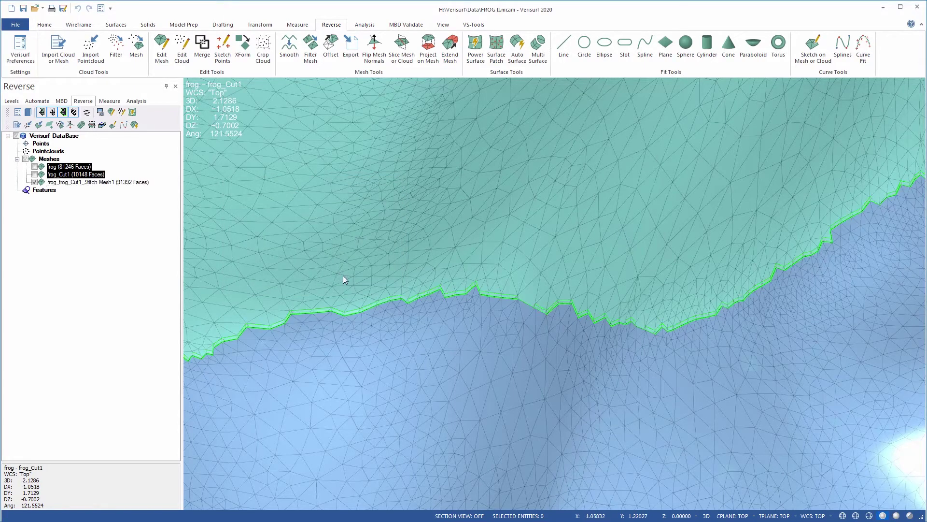
{"action": "left_click", "coordinate": [103, 183]}
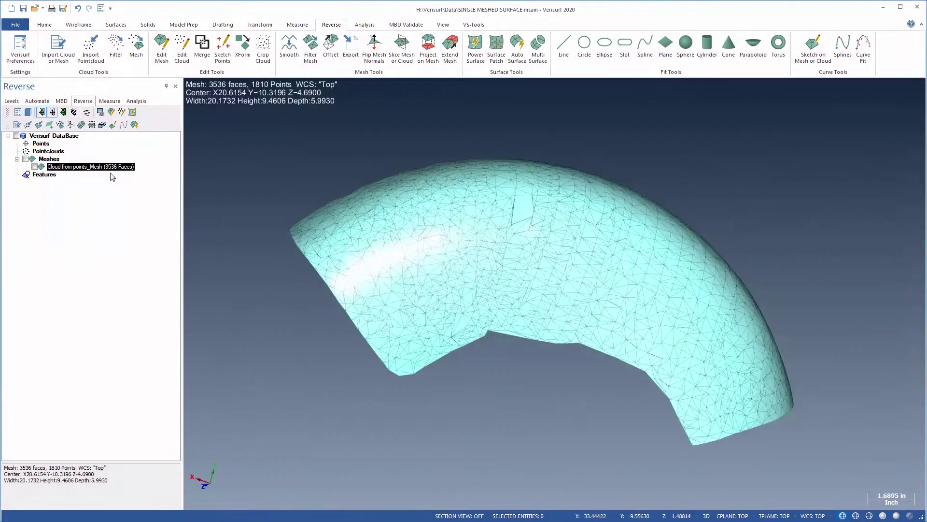
Create Quad Mesh1 from Cloud from points_Mesh with density 80 and smoothing 3, then display it.
{"action": "right_click", "coordinate": [112, 170]}
{"action": "mouse_move", "coordinate": [133, 218]}
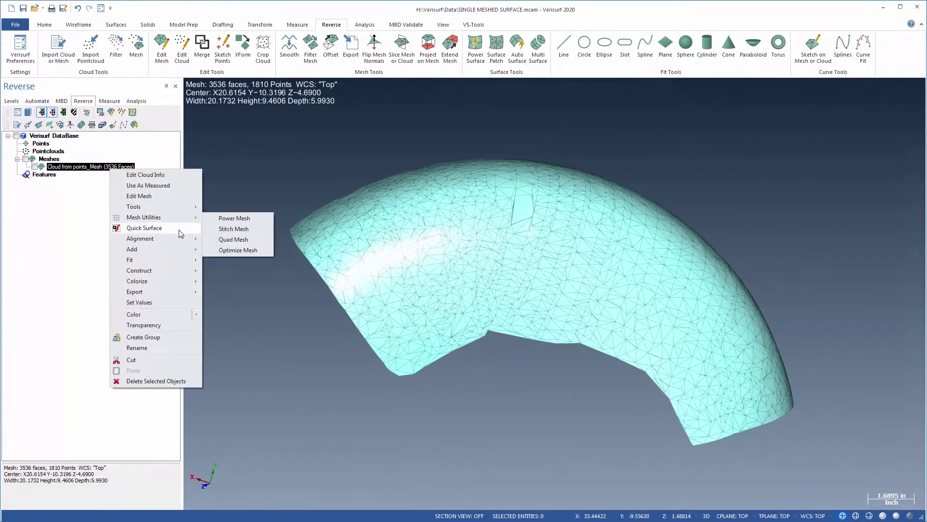
{"action": "left_click", "coordinate": [223, 240]}
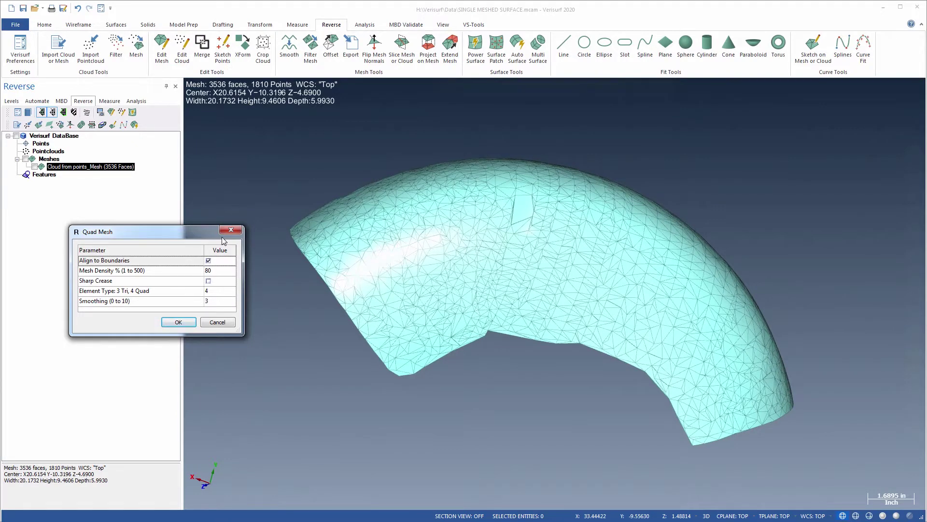
{"action": "left_click", "coordinate": [178, 322]}
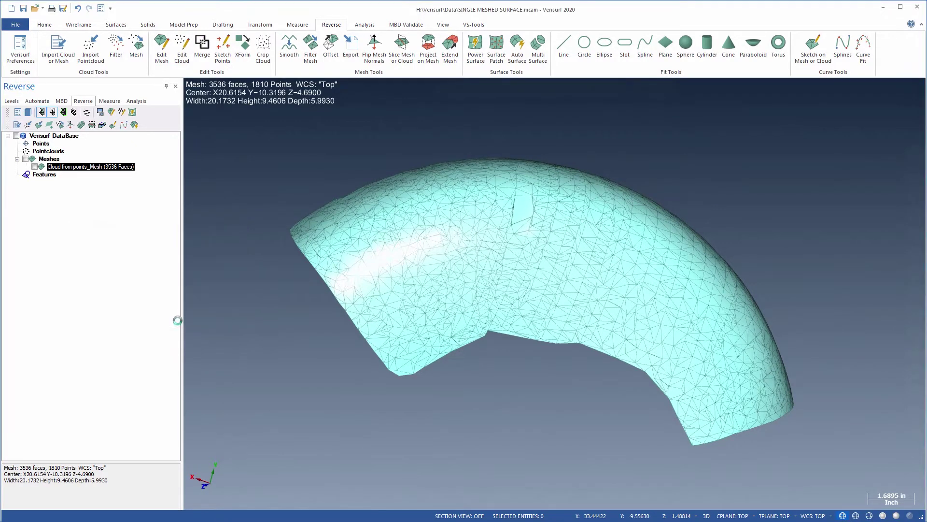
{"action": "left_click", "coordinate": [100, 174]}
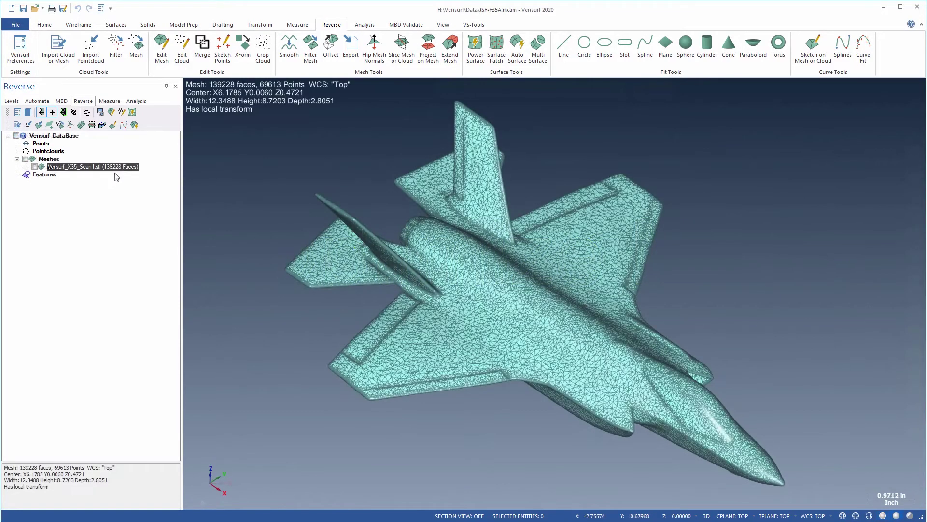
Optimize the jet scan mesh with the default Optimize Mesh settings.
{"action": "right_click", "coordinate": [115, 166]}
{"action": "mouse_move", "coordinate": [151, 217]}
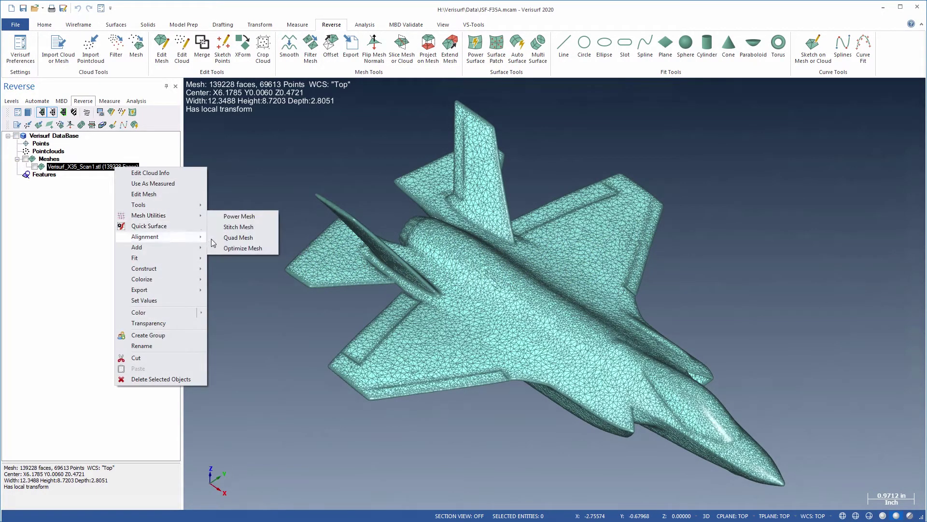
{"action": "left_click", "coordinate": [230, 248]}
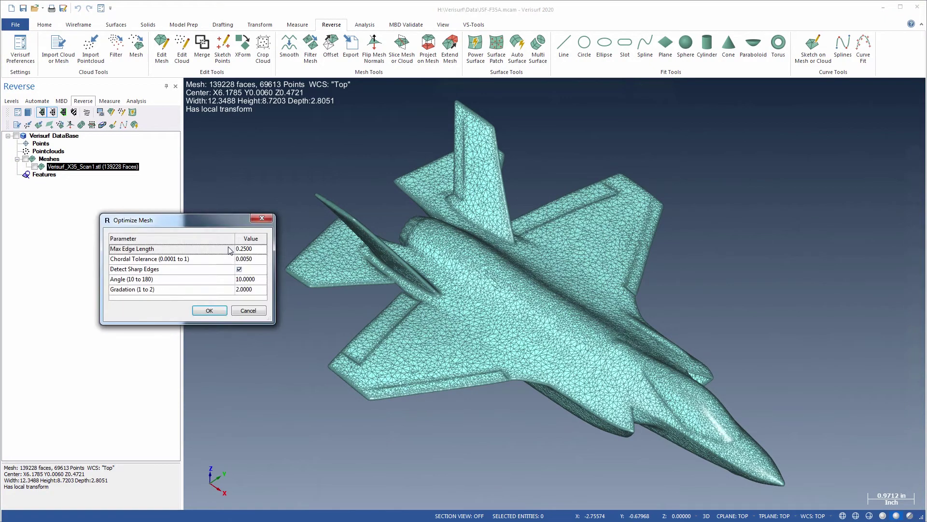
{"action": "left_click", "coordinate": [209, 310]}
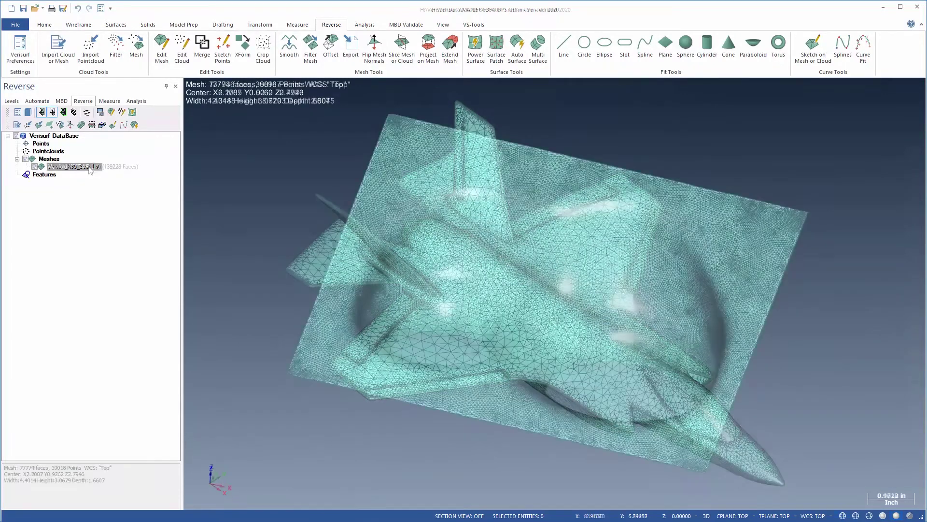
Optimize the Manifold mesh to 19341 faces, then open Verisurf's video channel via NEWS > Videos.
{"action": "right_click", "coordinate": [89, 166]}
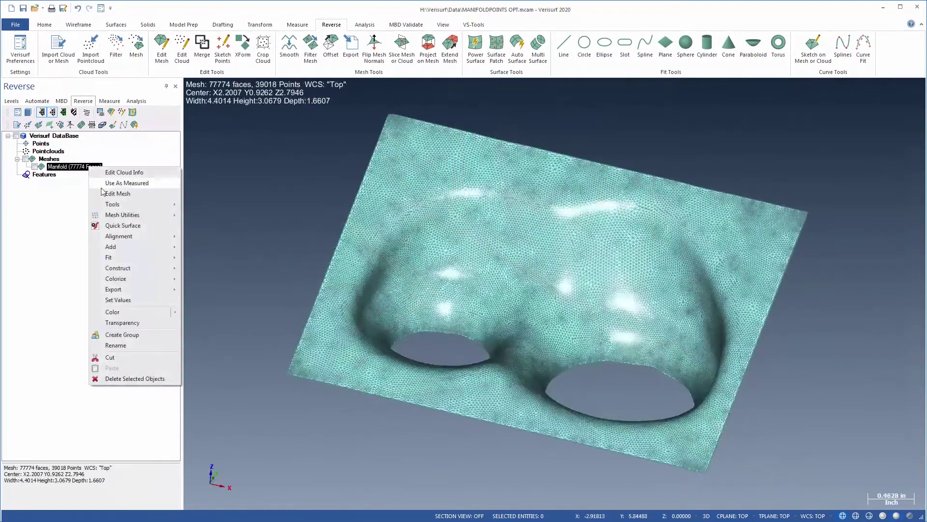
{"action": "mouse_move", "coordinate": [121, 215]}
{"action": "left_click", "coordinate": [212, 247]}
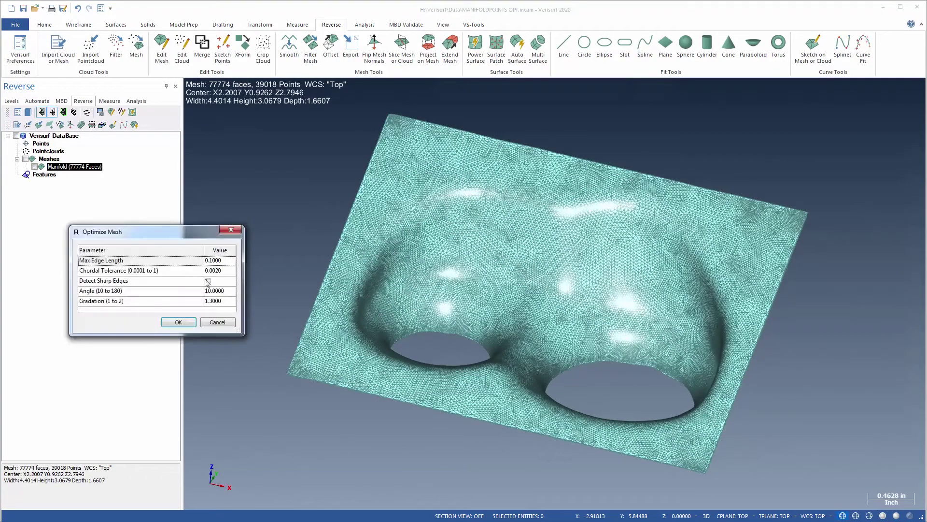
{"action": "left_click", "coordinate": [190, 327]}
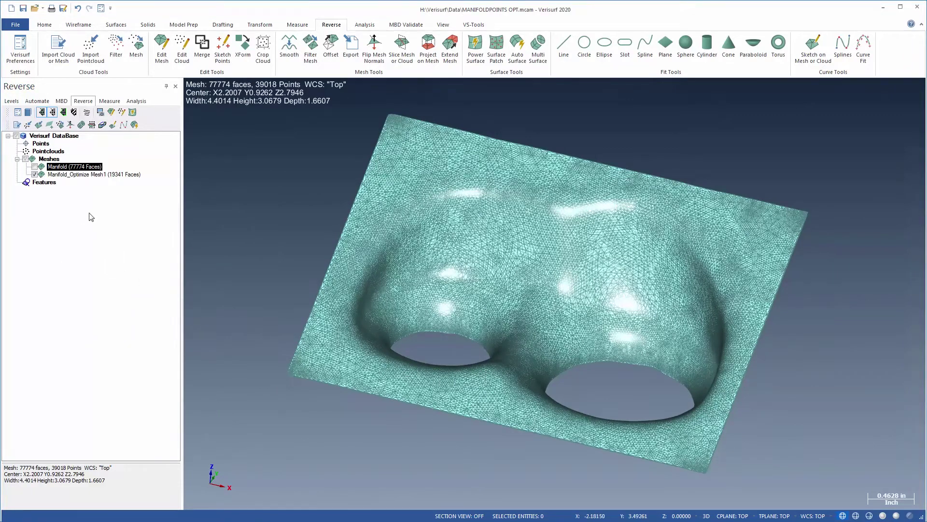
{"action": "left_click", "coordinate": [71, 175]}
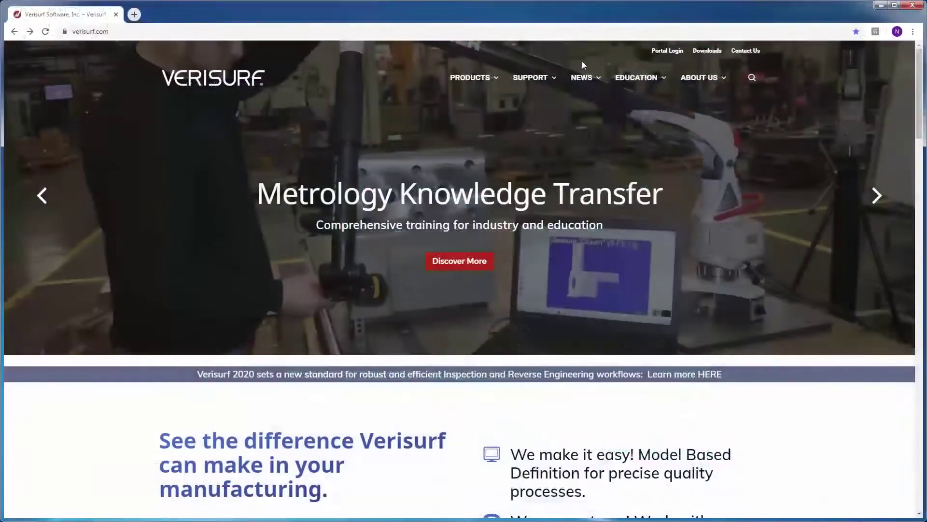
{"action": "mouse_move", "coordinate": [582, 77]}
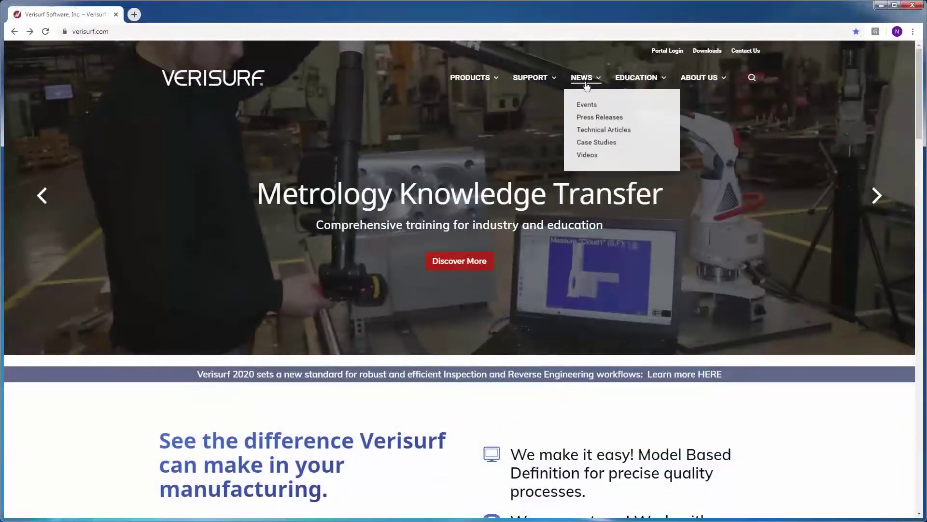
{"action": "left_click", "coordinate": [593, 155]}
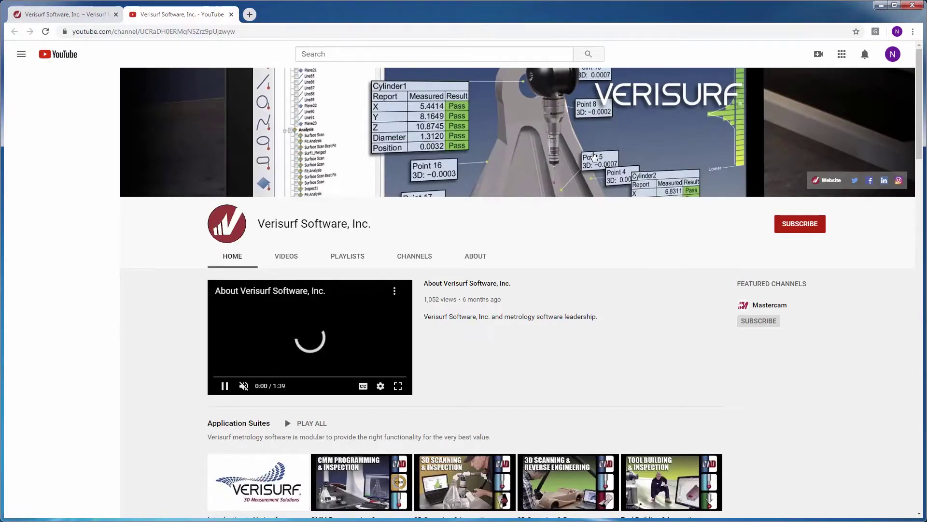